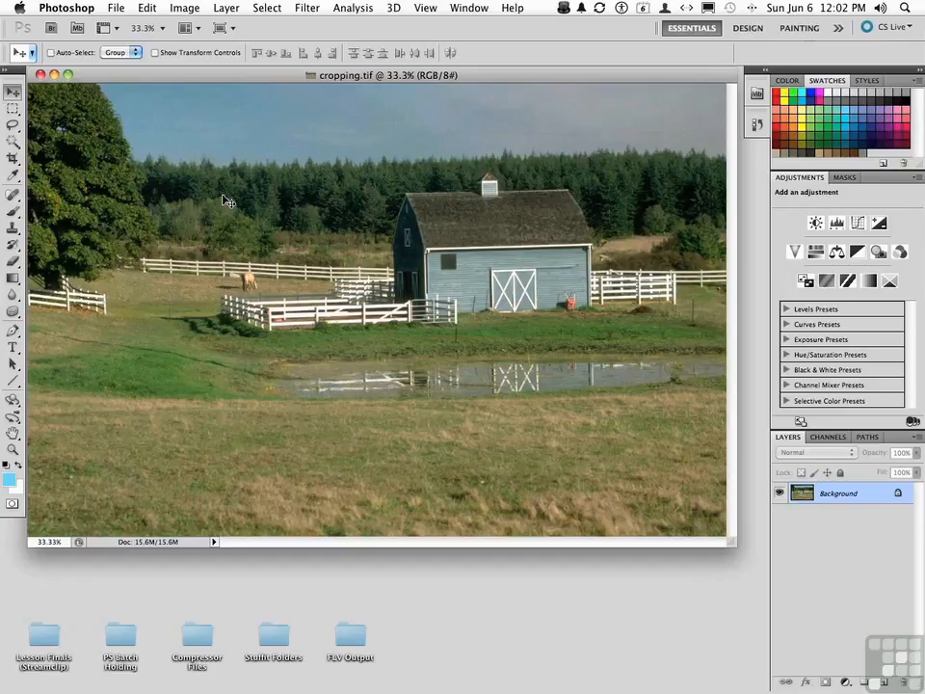
Step: Draw a crop area around the barn, pond and horse with the Crop tool, then adjust its edges and position
click(13, 158)
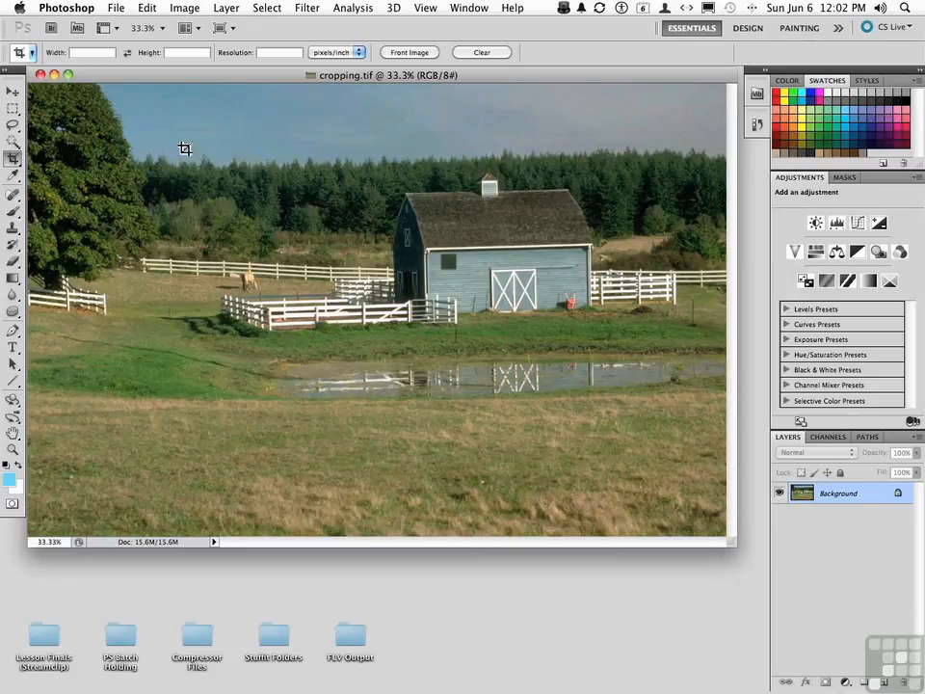
drag(185, 148, 656, 432)
mouse_move(460, 316)
mouse_down()
mouse_move(461, 302)
mouse_move(434, 305)
mouse_move(447, 304)
mouse_up()
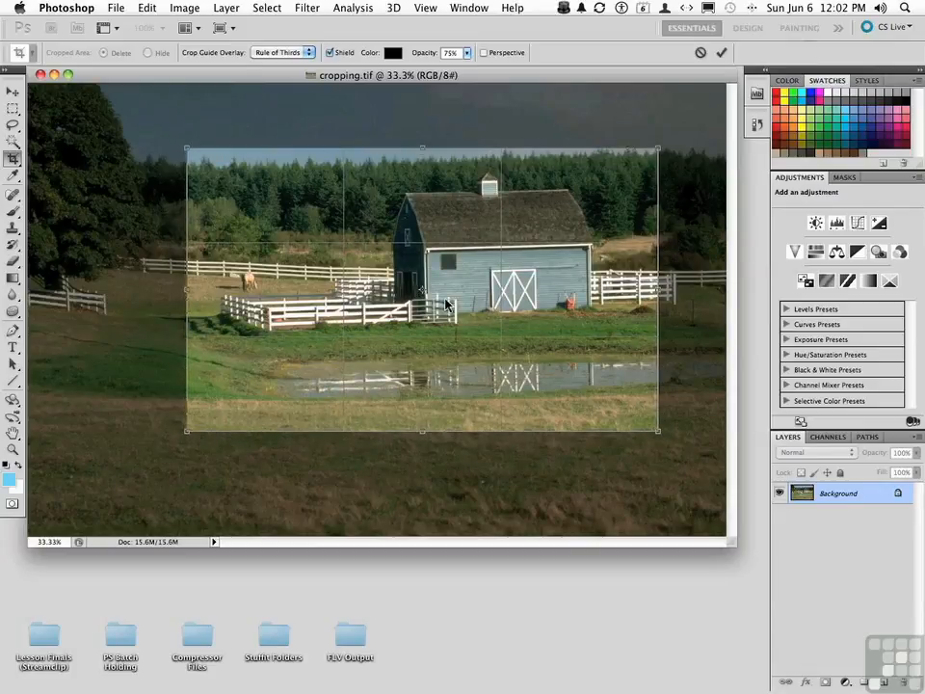
mouse_move(187, 289)
mouse_down()
mouse_move(204, 289)
mouse_move(188, 288)
mouse_up()
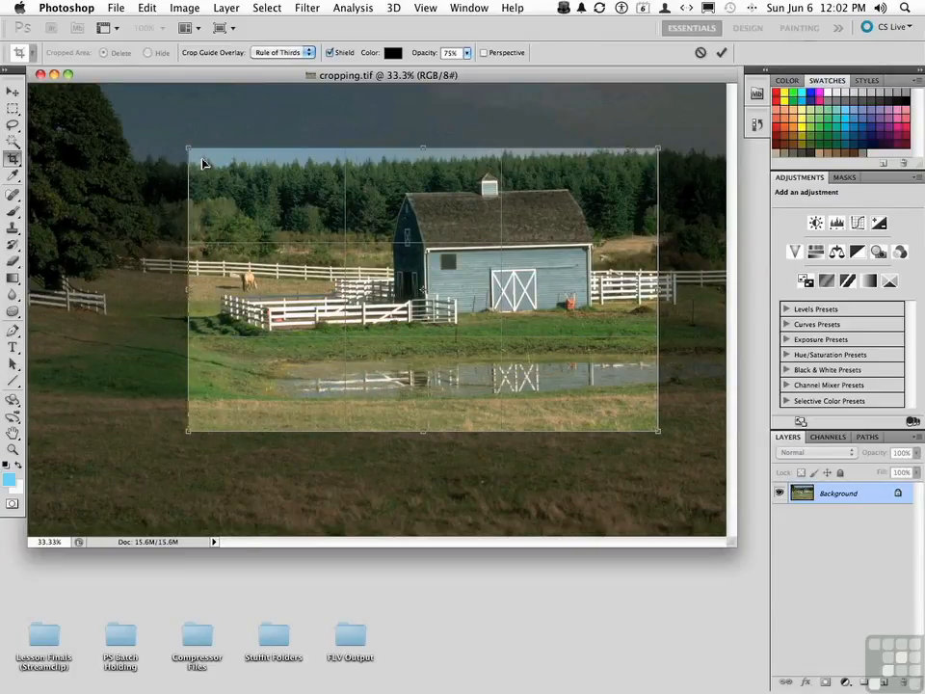
drag(187, 149, 199, 159)
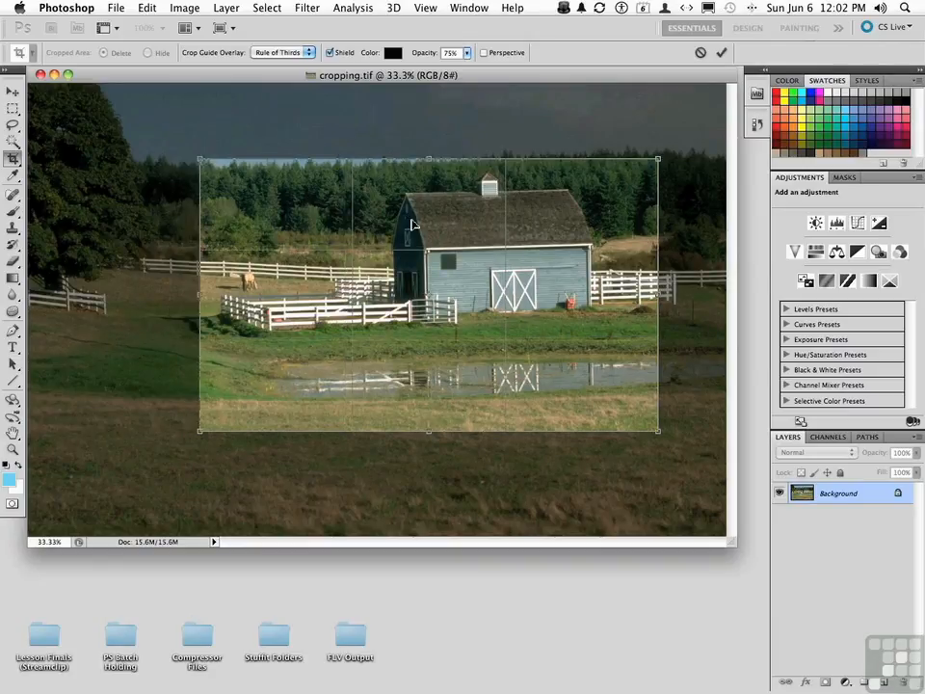
drag(370, 219, 375, 211)
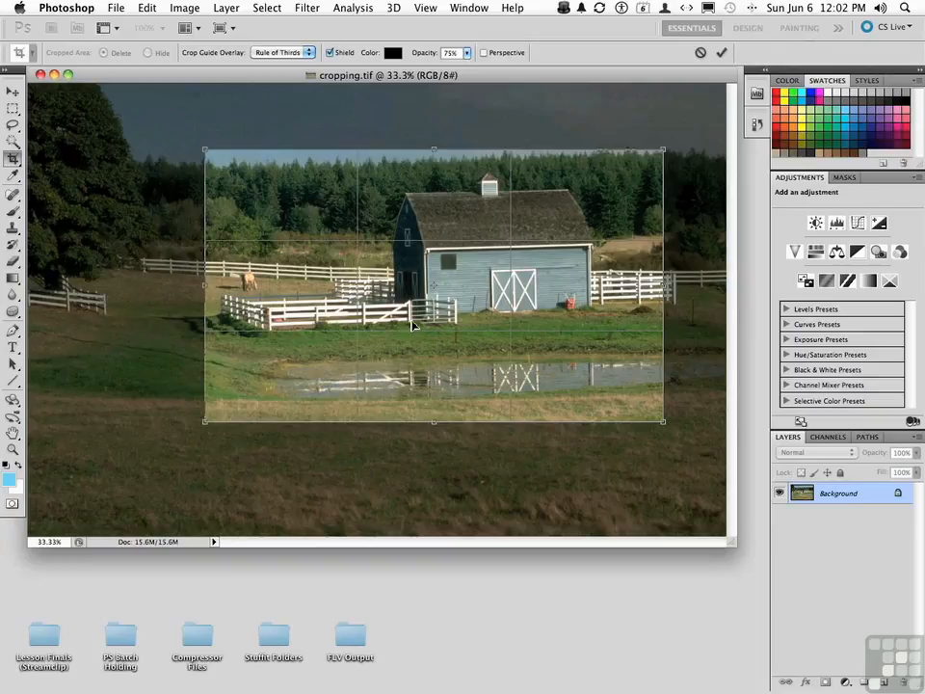
Step: Preview the Rule of Thirds and Grid crop guide overlays, and set the overlay to None
click(289, 53)
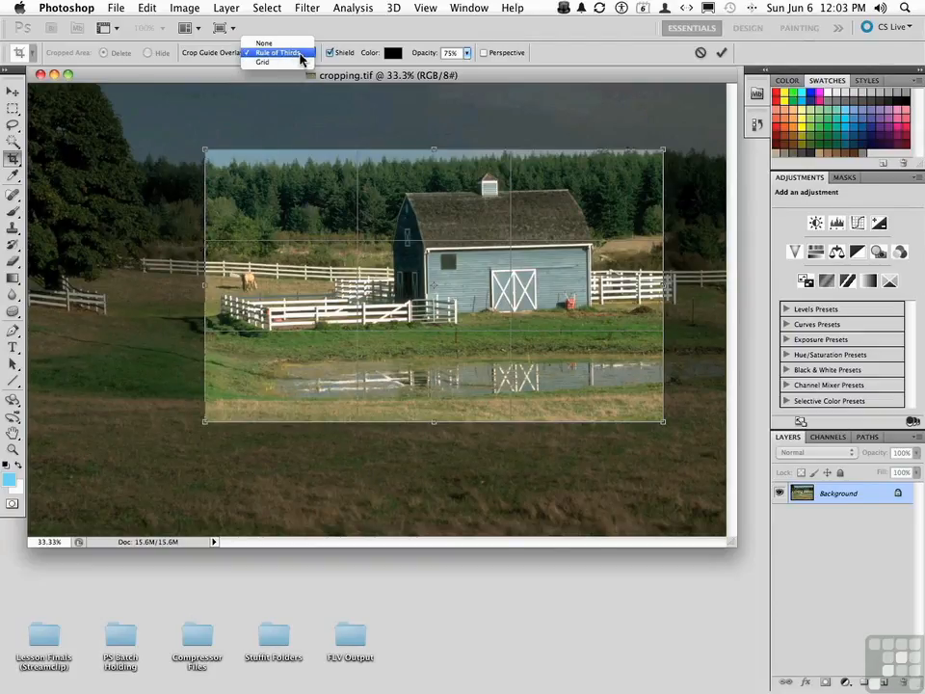
click(300, 54)
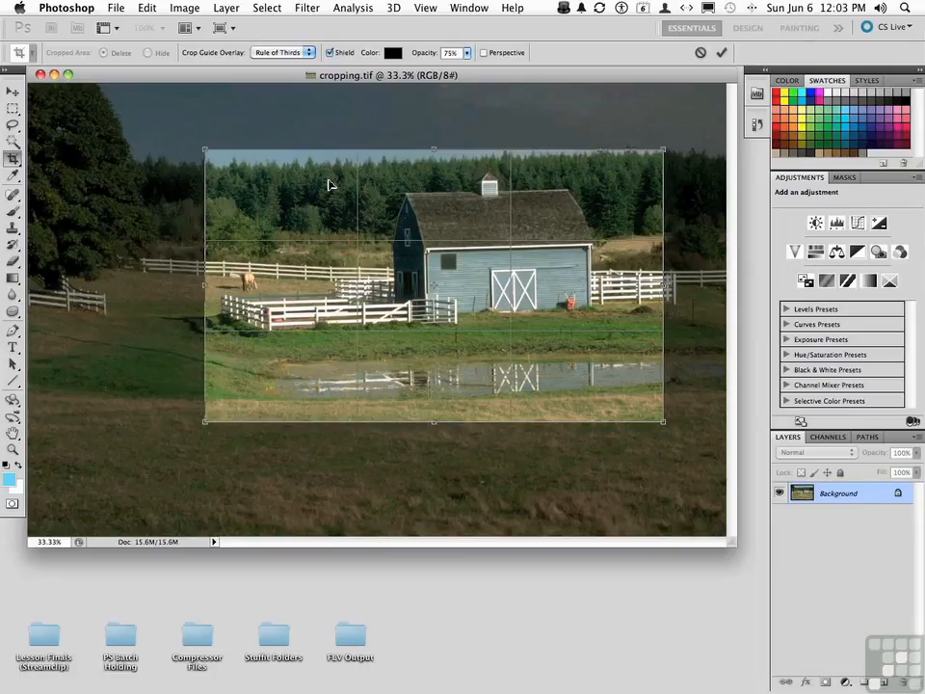
click(286, 53)
click(286, 62)
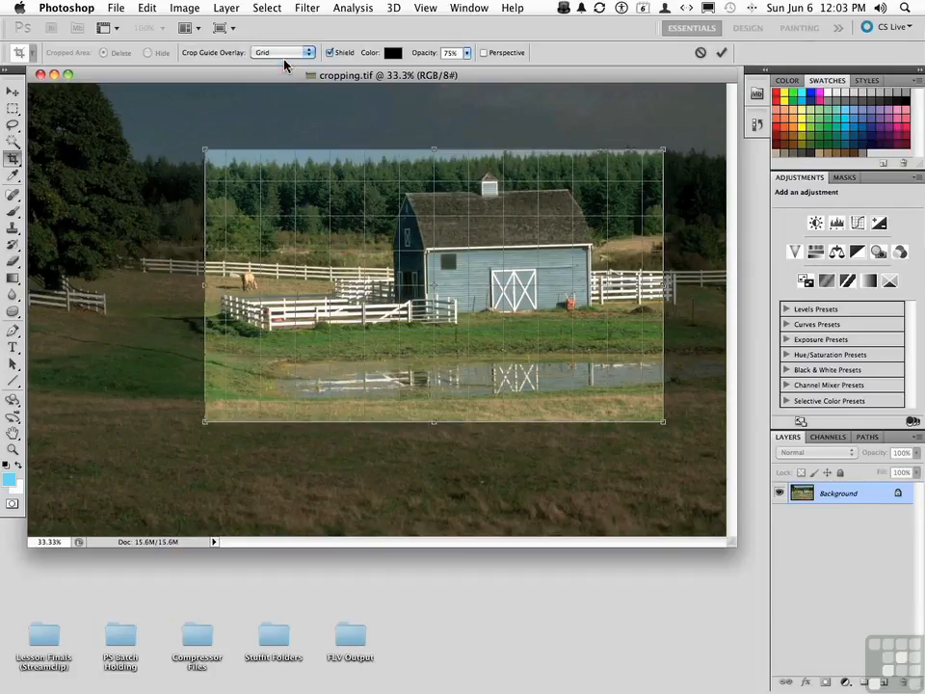
click(286, 54)
click(280, 36)
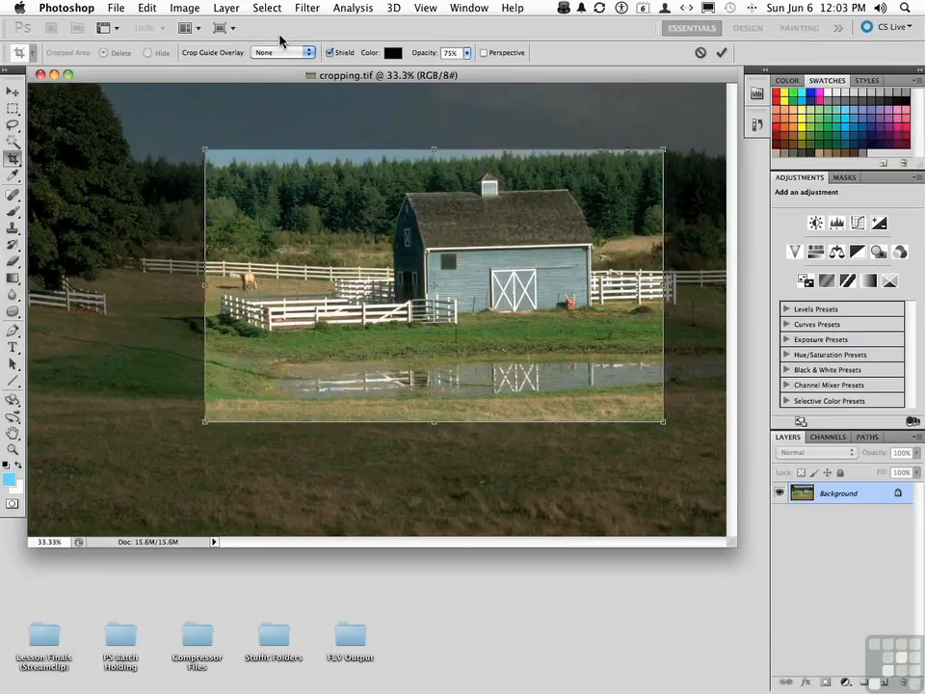
Step: Turn the crop shield off and on again, and open its color choice without changing it
click(329, 53)
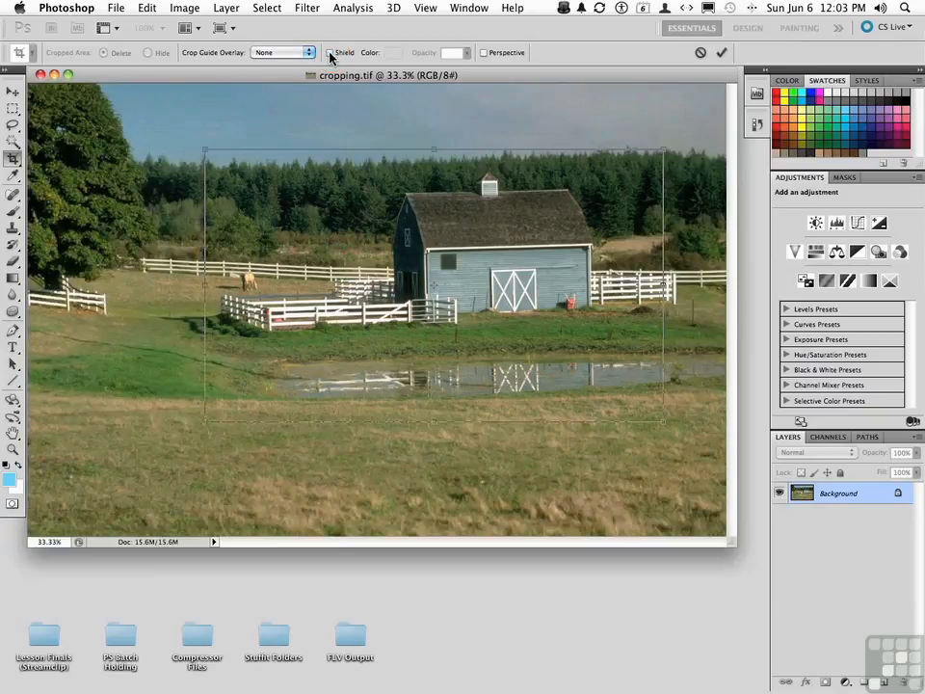
click(329, 53)
click(393, 54)
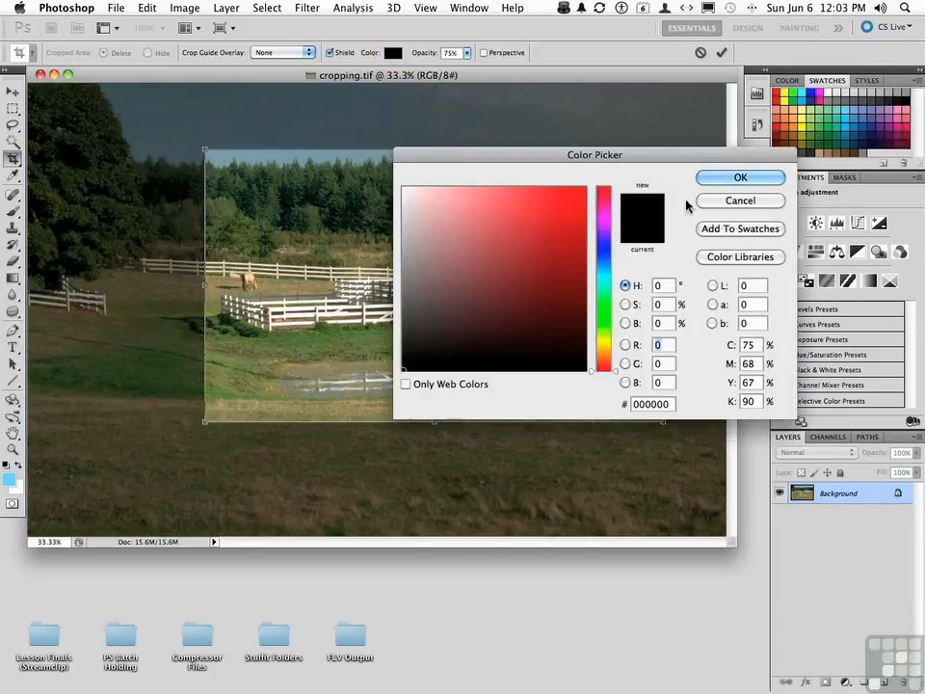
click(719, 200)
Step: Preview the crop shield at 100% opacity, then set its opacity to 75%
drag(469, 54, 502, 72)
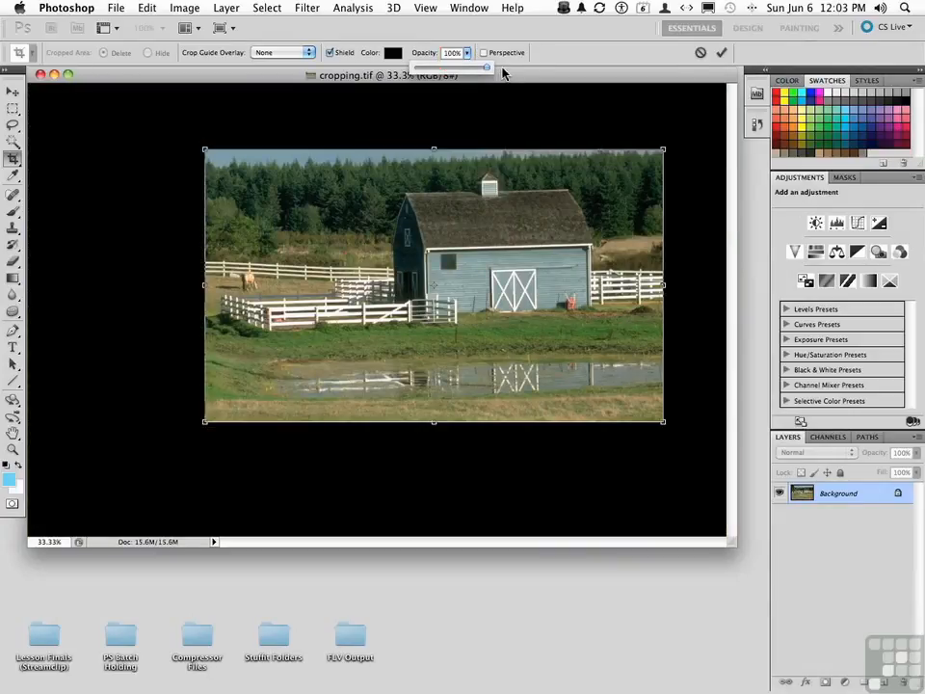
click(449, 53)
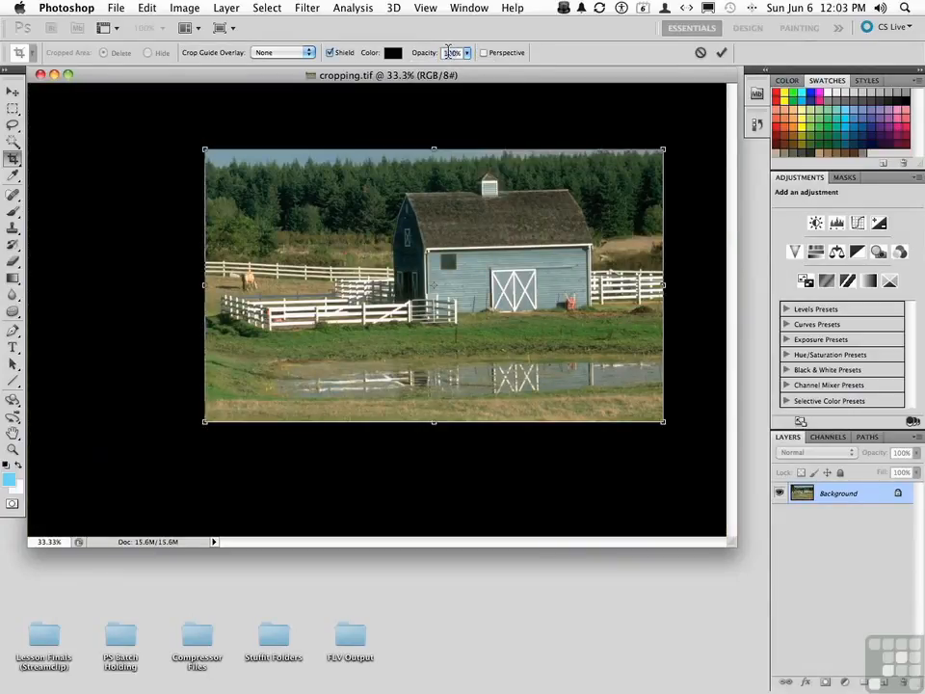
text(50)
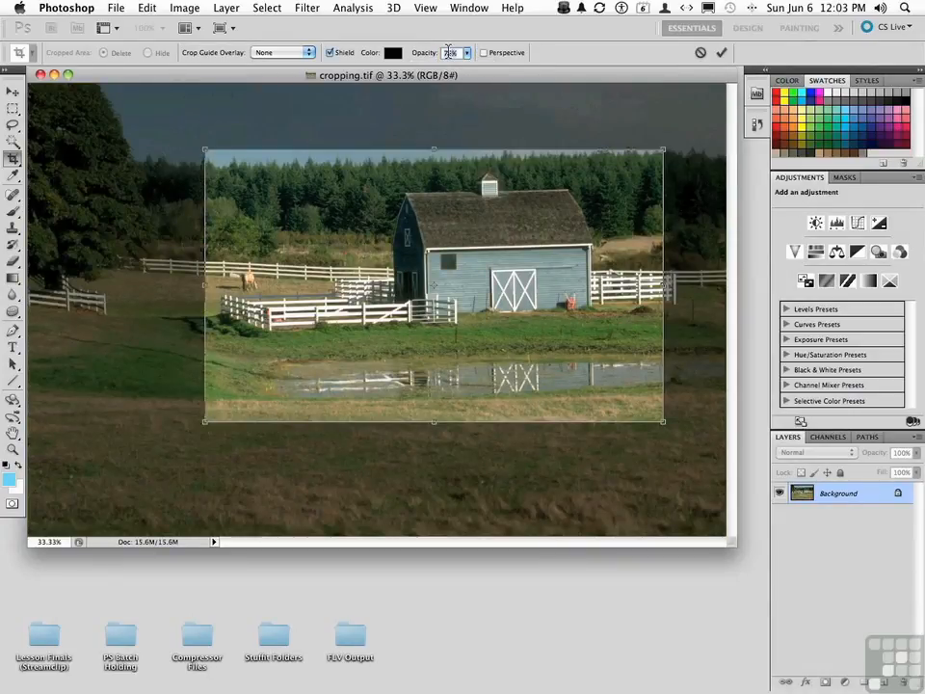
Step: Shift the crop area slightly up to include more sky, apply the crop, and undo it
drag(317, 263, 315, 254)
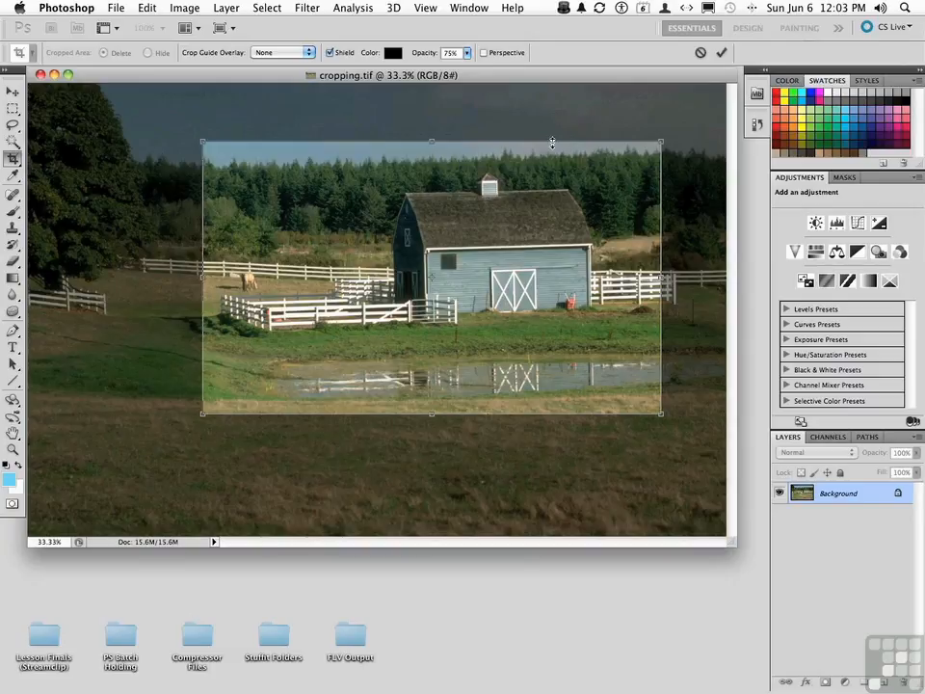
click(721, 52)
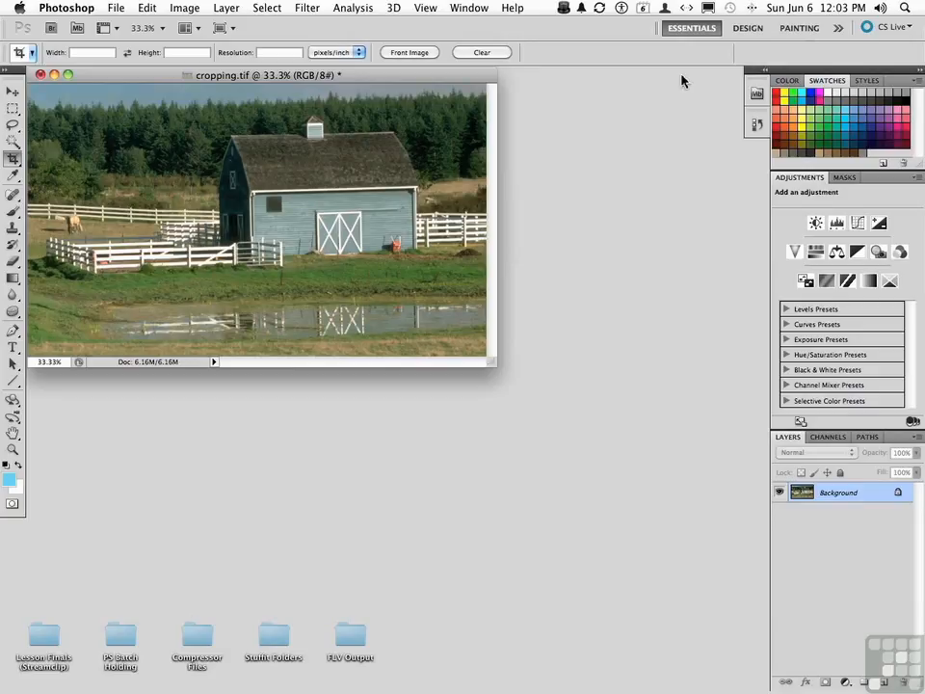
key(super+z)
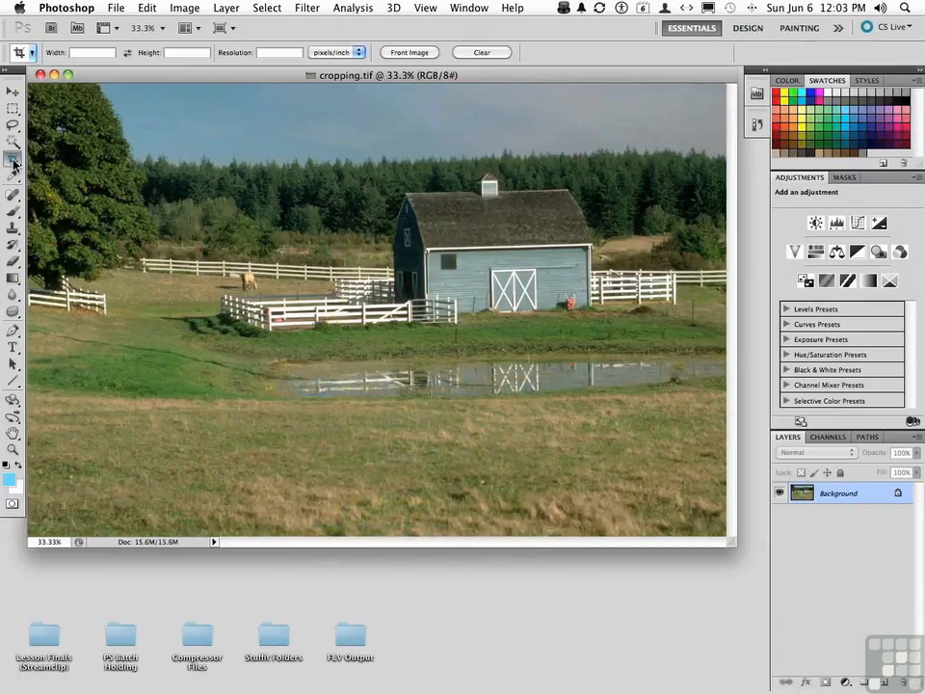
Step: Draw a small crop area around the horse, rotate it clockwise, apply the crop, and undo it
drag(192, 160, 310, 307)
drag(284, 240, 273, 275)
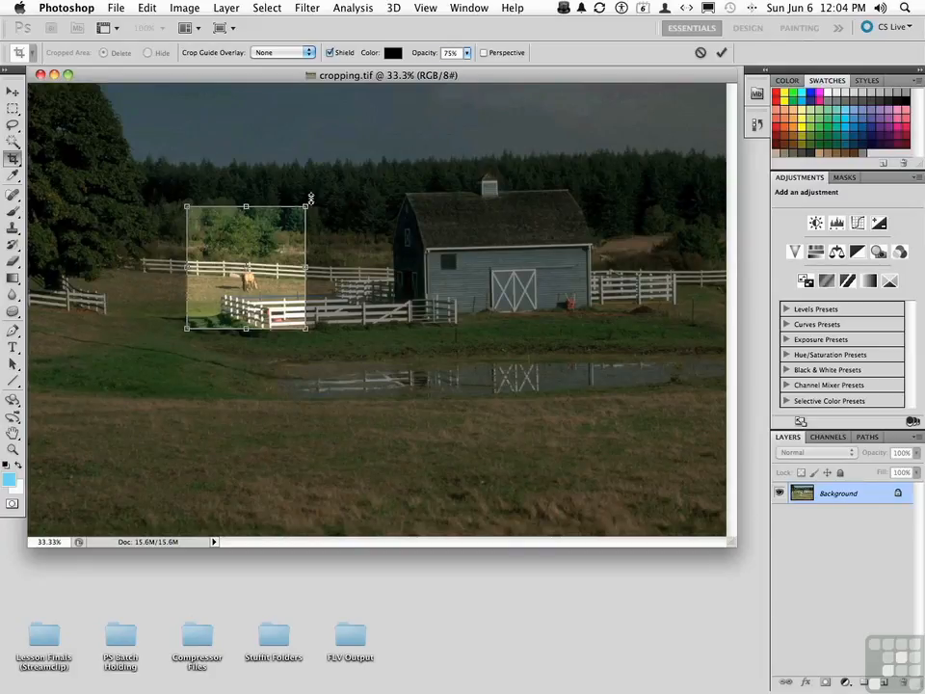
drag(311, 198, 336, 255)
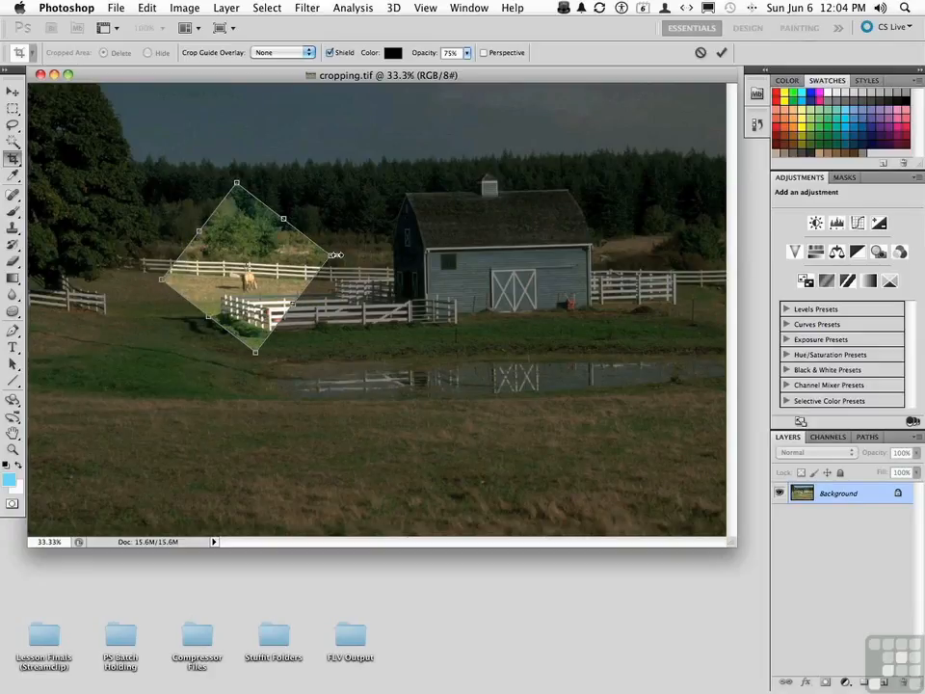
double_click(216, 269)
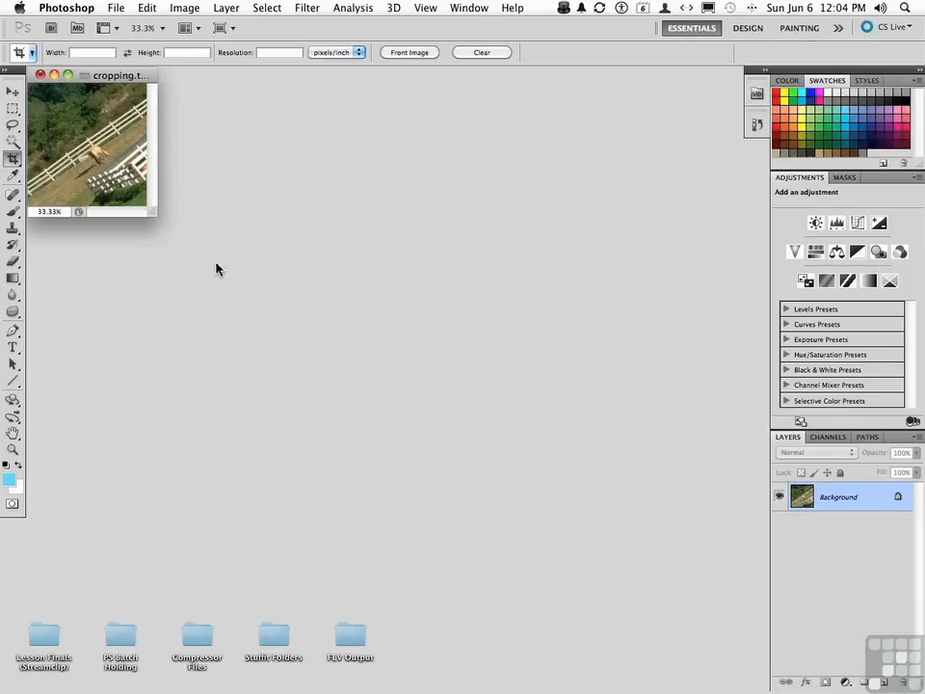
key(super+z)
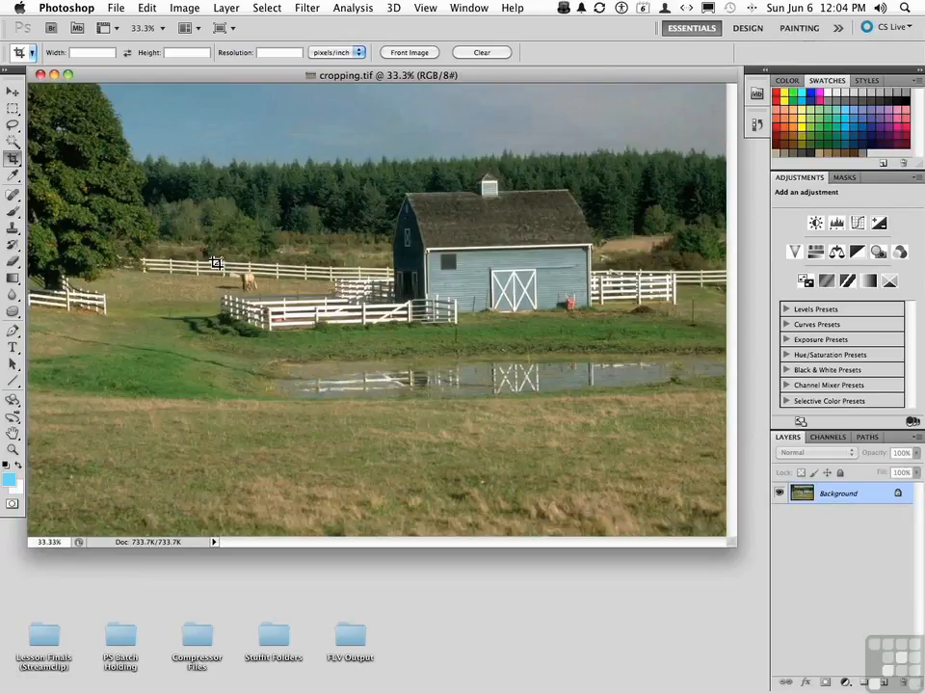
Step: Frame the horse with a new crop area, rotate it around an off-center reference point, apply the crop, and undo it
drag(186, 245, 298, 346)
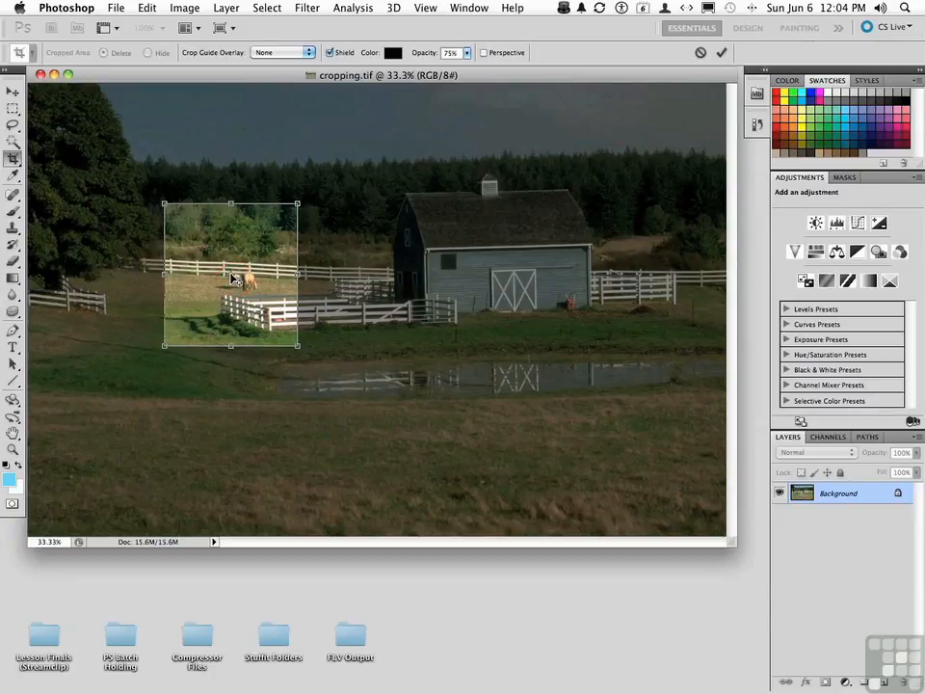
mouse_move(310, 182)
mouse_down()
mouse_move(319, 202)
mouse_move(307, 191)
mouse_up()
drag(238, 269, 279, 215)
drag(128, 366, 293, 300)
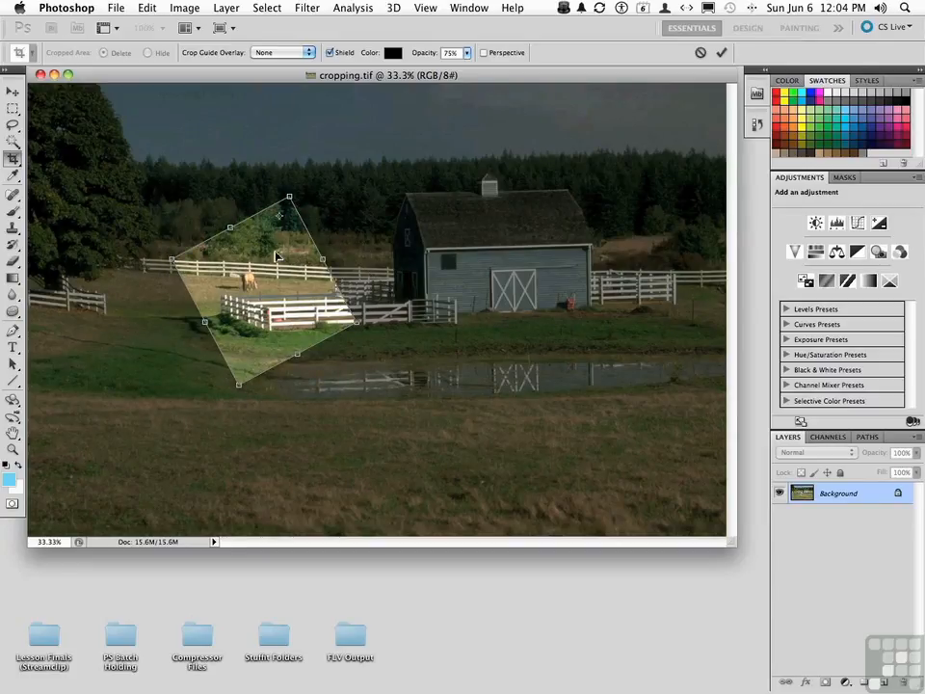
drag(242, 398, 134, 306)
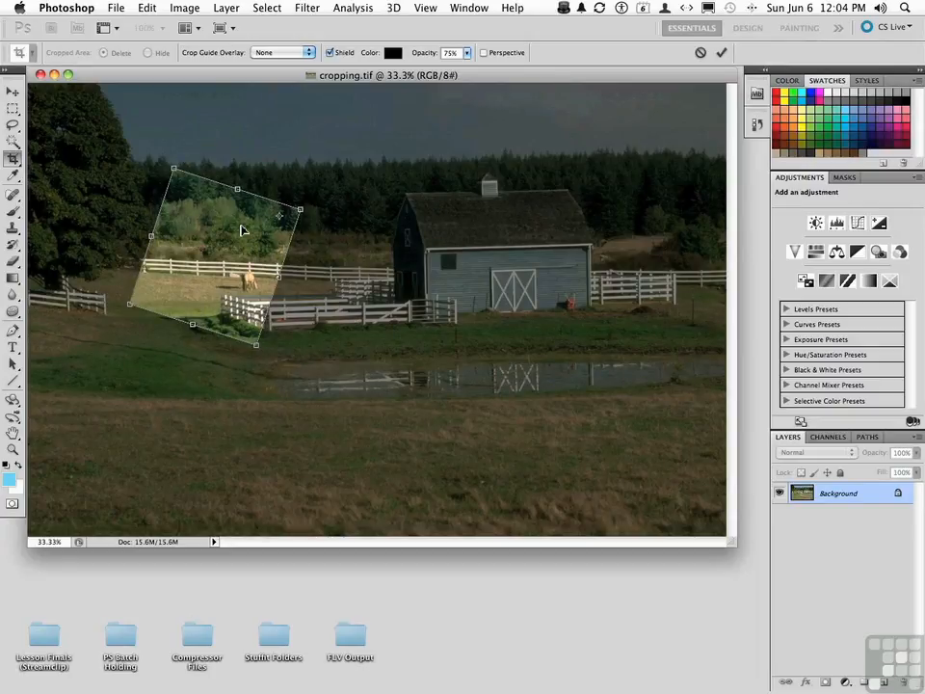
key(Return)
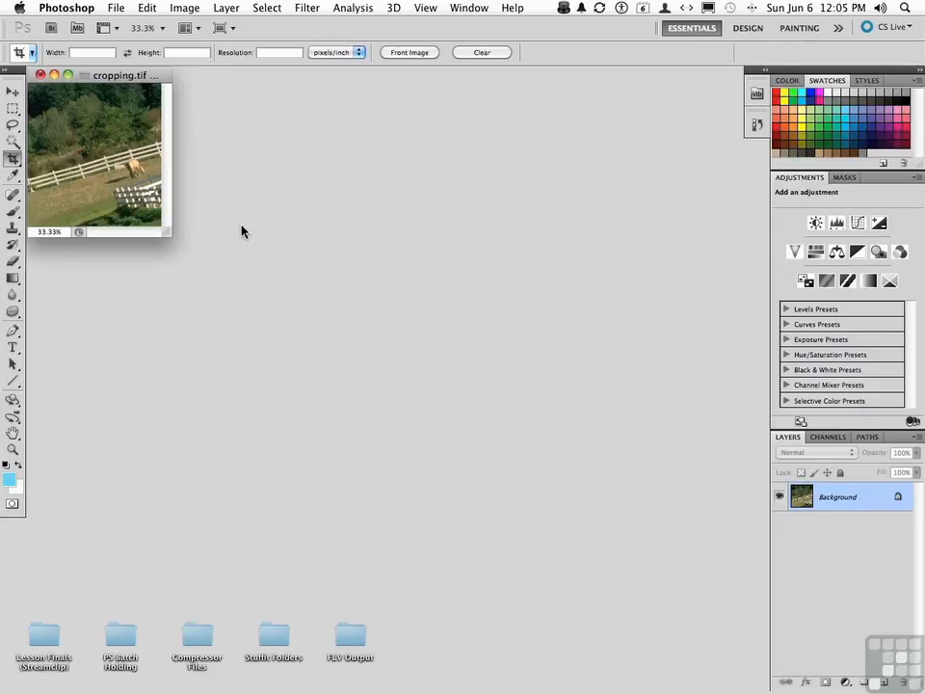
key(super+z)
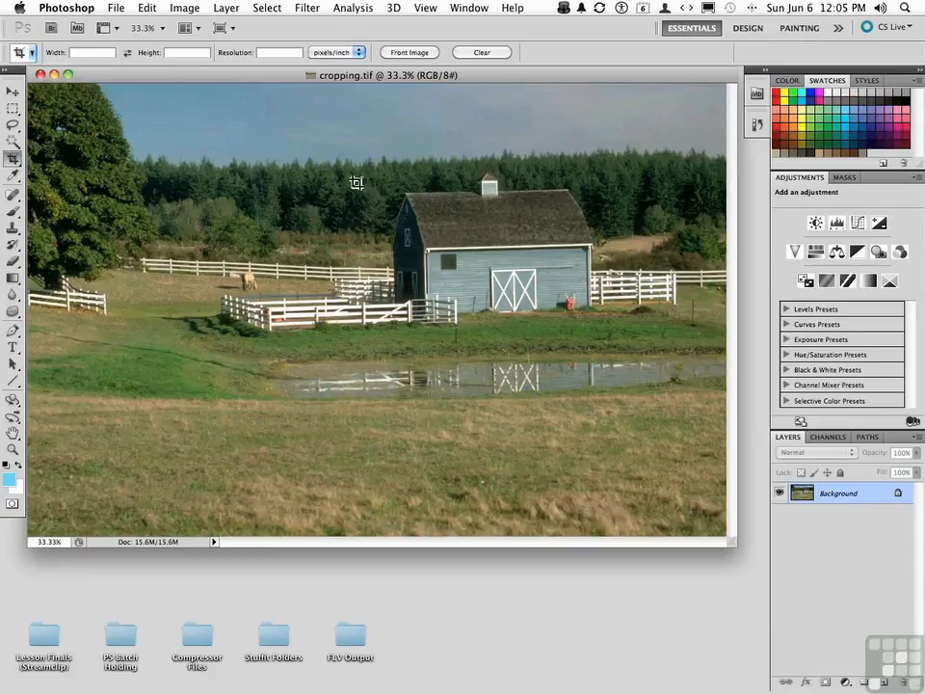
Step: Draw a crop area around the barn, pull its left edge in closer, and move it slightly up
drag(319, 162, 614, 363)
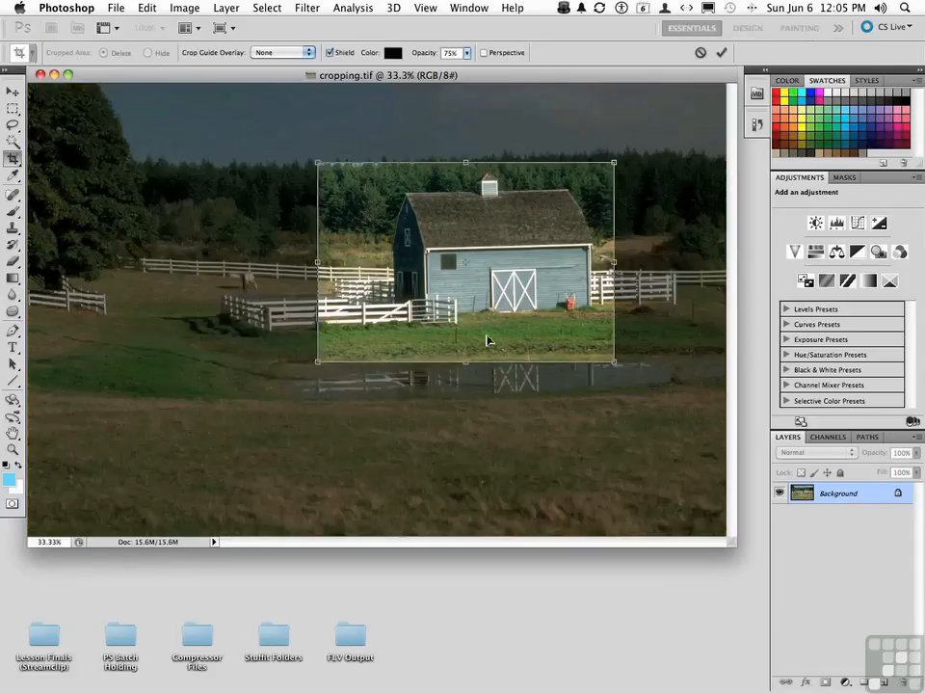
drag(316, 261, 364, 261)
drag(498, 262, 498, 255)
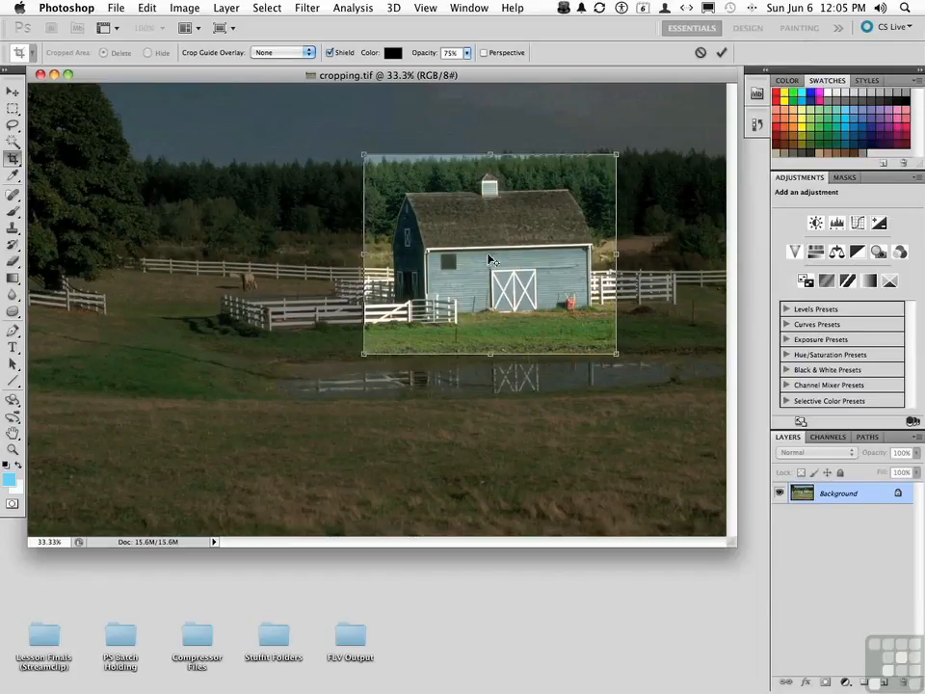
Step: Enable Perspective, spread the crop area's two upper corners outward into a trapezoid, apply the crop, and undo it
click(484, 53)
drag(363, 157, 310, 153)
drag(618, 154, 689, 159)
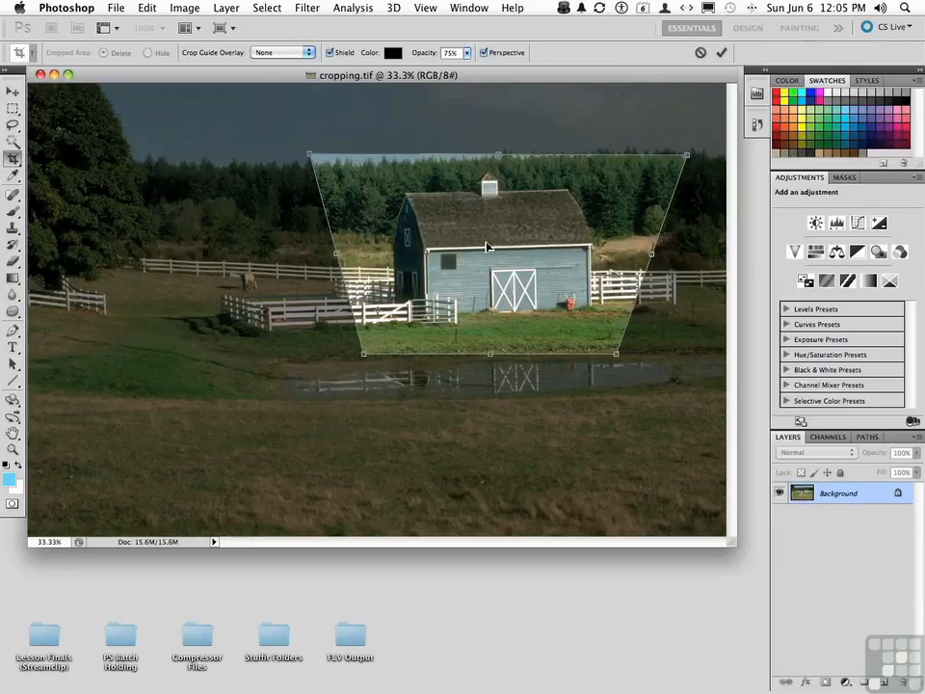
click(721, 54)
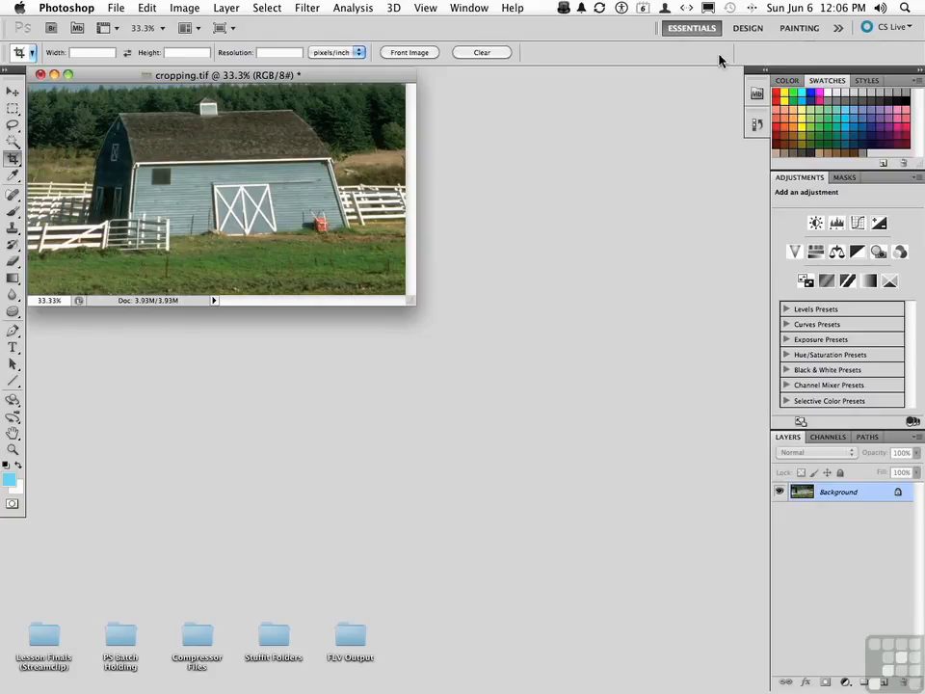
key(super+z)
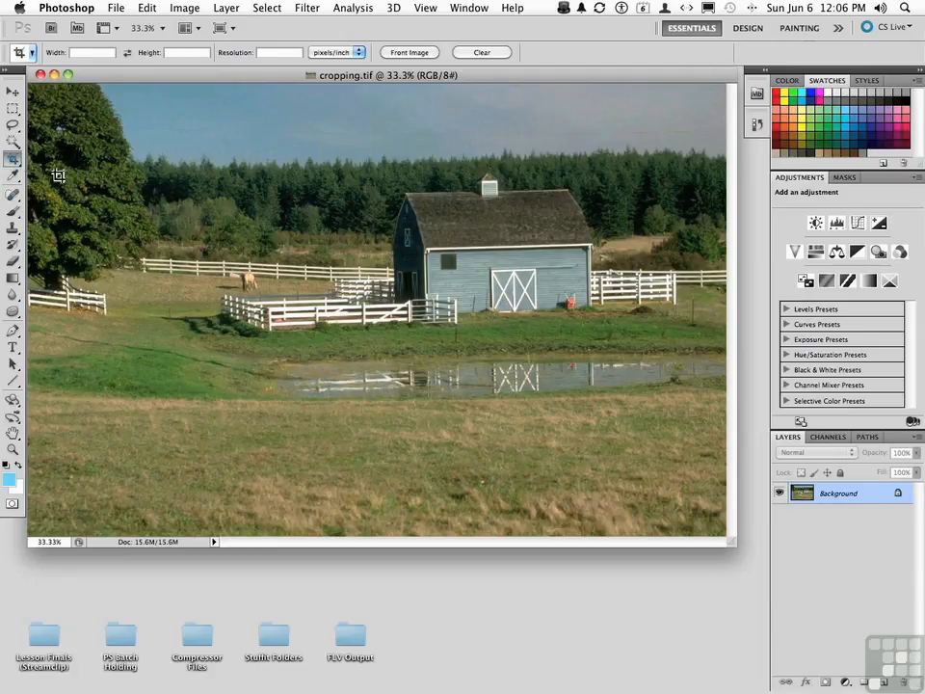
Step: Set the crop resolution to 300 pixels/inch and crop the photo to a small square around the horse
click(271, 53)
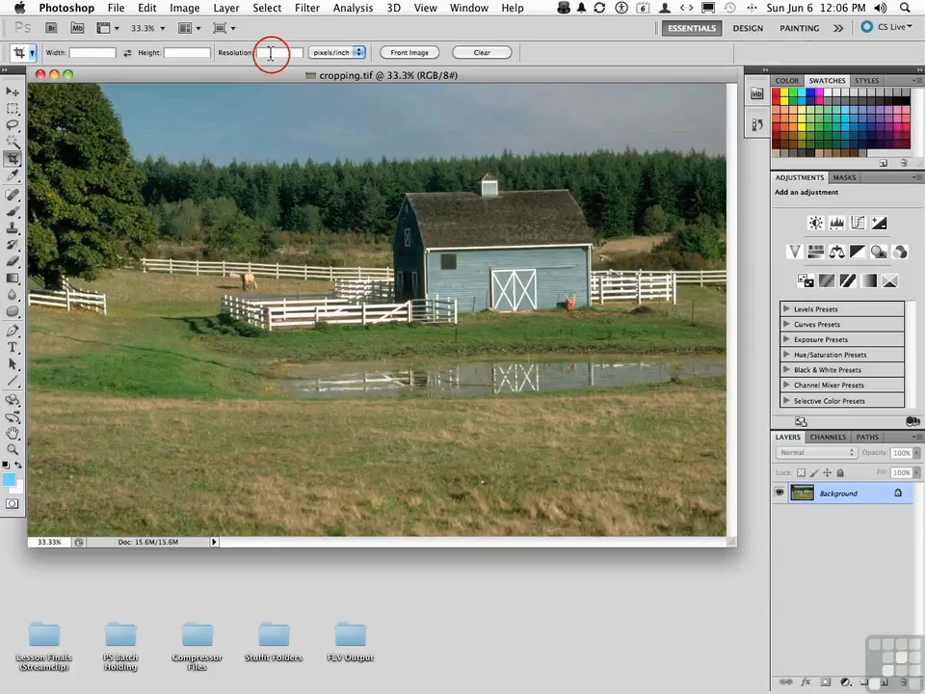
text(300)
drag(206, 239, 289, 322)
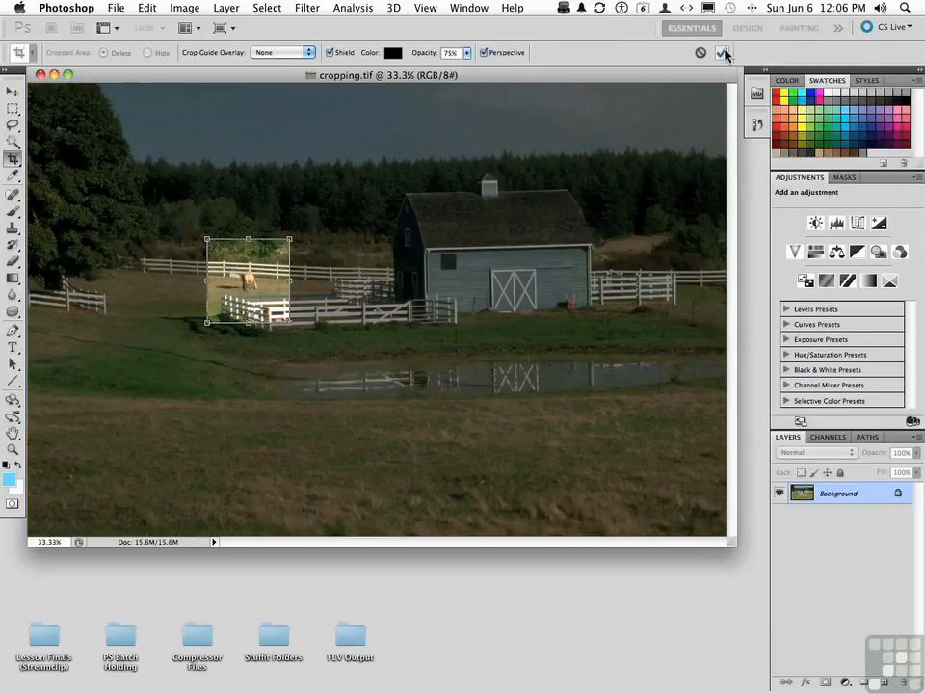
double_click(280, 286)
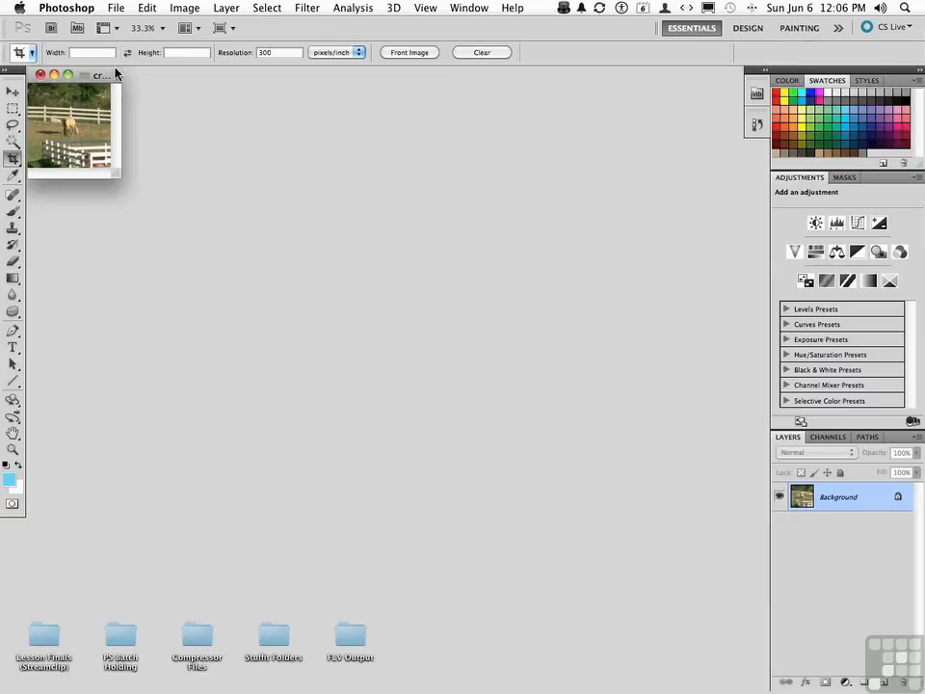
Step: Check the image size and resolution of the cropped horse photo, close the dialog without changes, and undo the crop
click(184, 9)
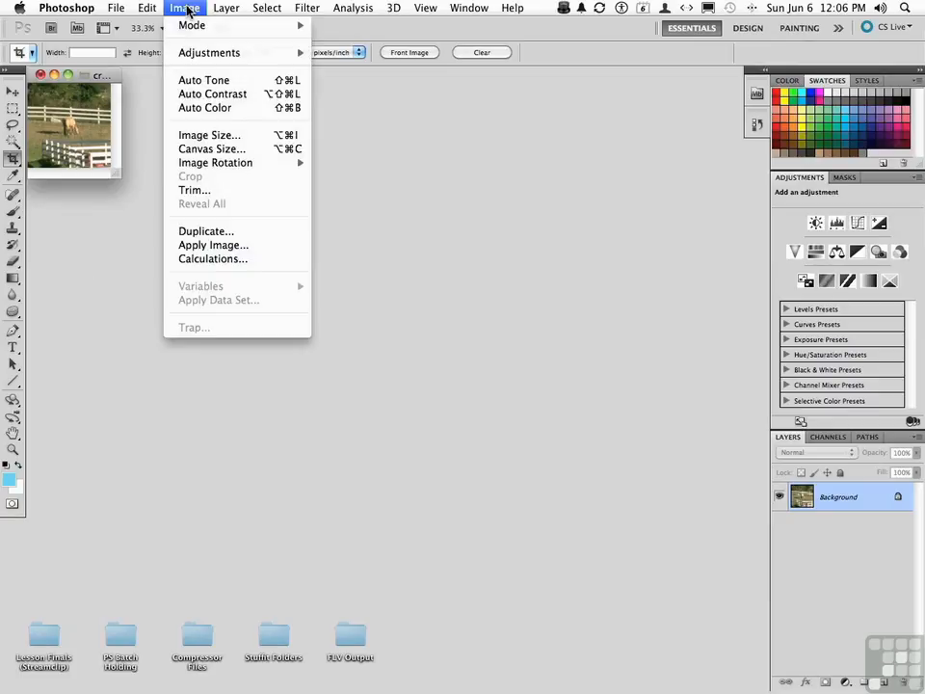
click(200, 137)
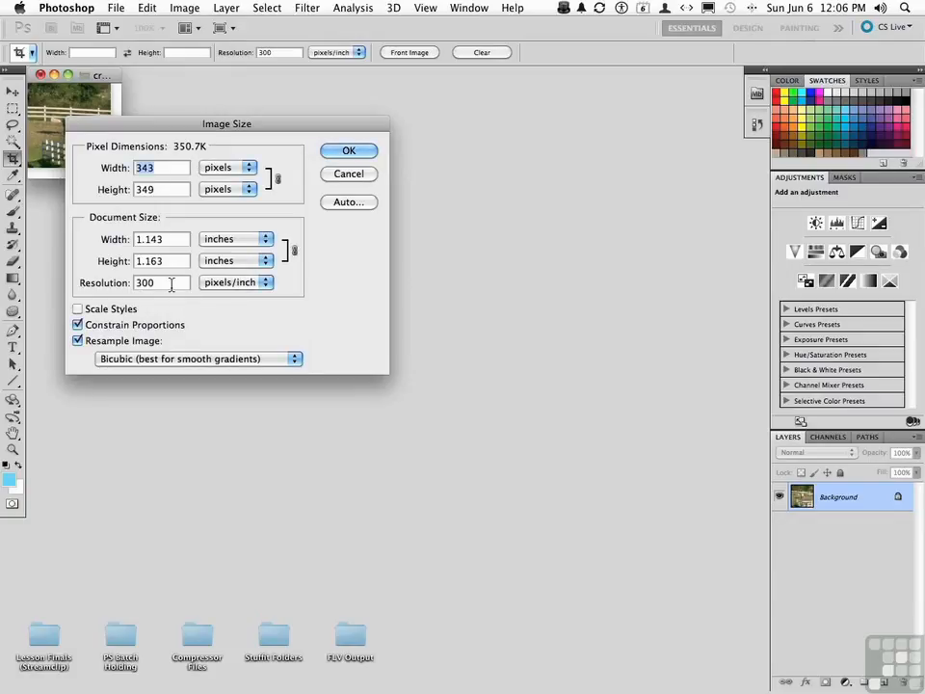
click(336, 177)
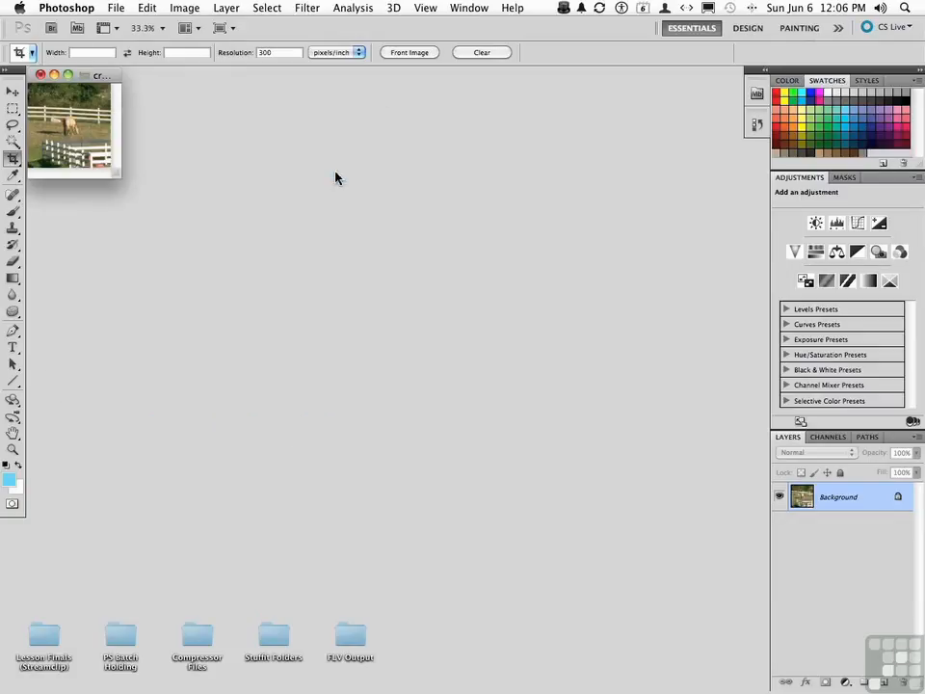
key(super+z)
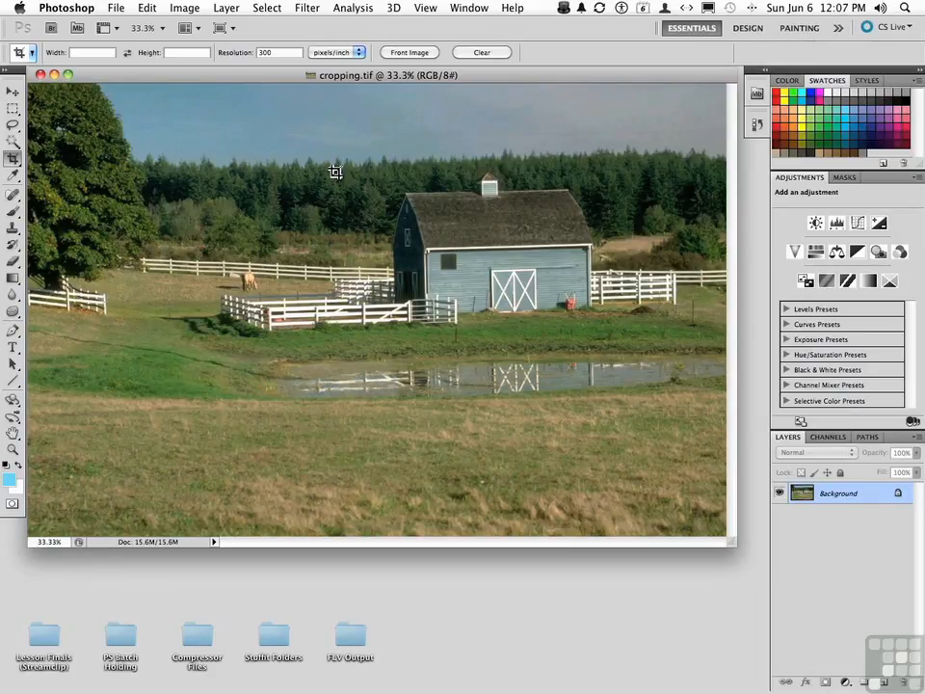
Step: Set the Crop tool's fixed size to 10 in wide by 8 in high
click(89, 51)
text(10)
click(186, 52)
text(8)
Step: Draw a crop area around the barn, shift it slightly down and to the right to center the barn, and apply the crop
drag(341, 122, 597, 330)
drag(487, 246, 515, 258)
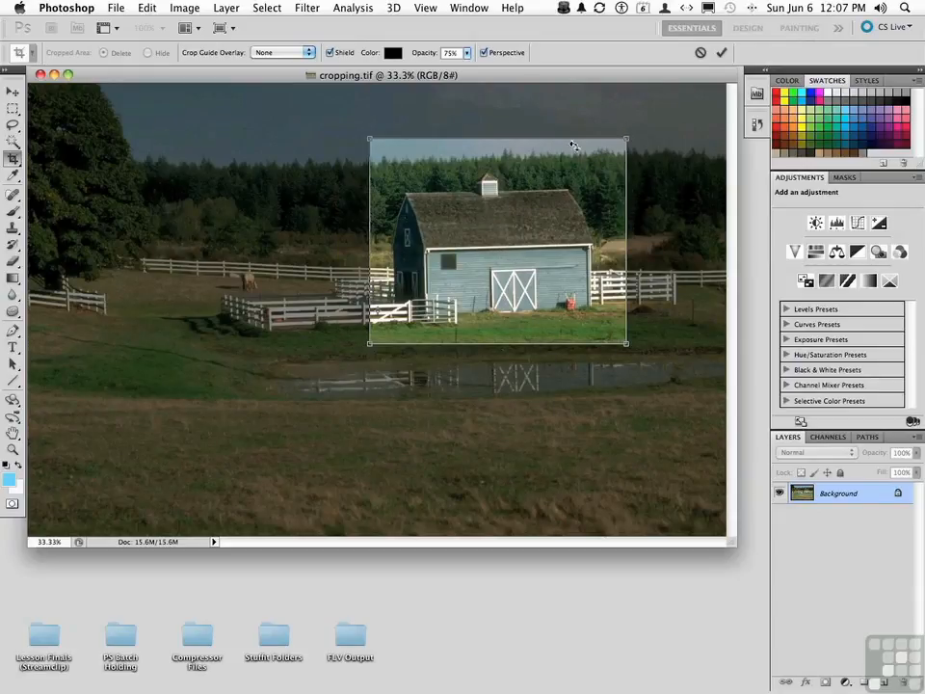
double_click(477, 262)
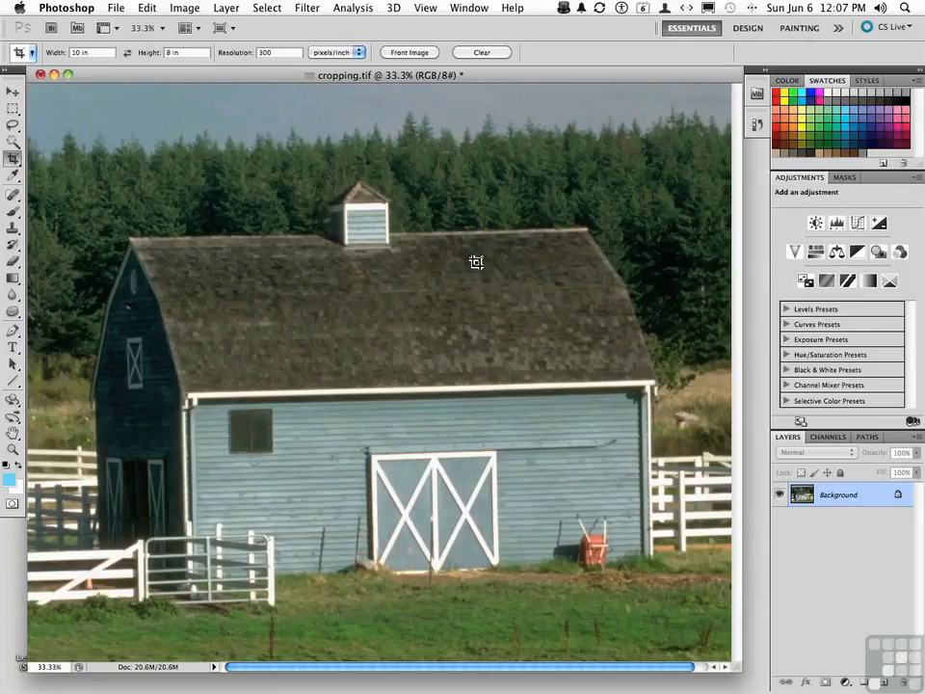
Step: Check the cropped barn photo's pixel dimensions, document size and resolution, dismiss the dialog unchanged, and undo the crop
click(183, 9)
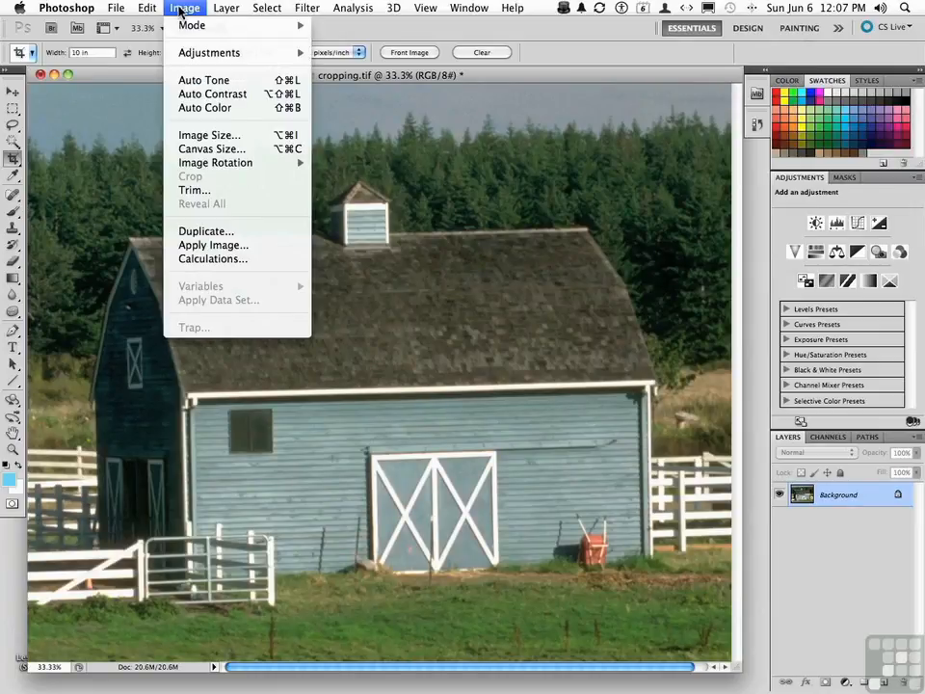
click(190, 135)
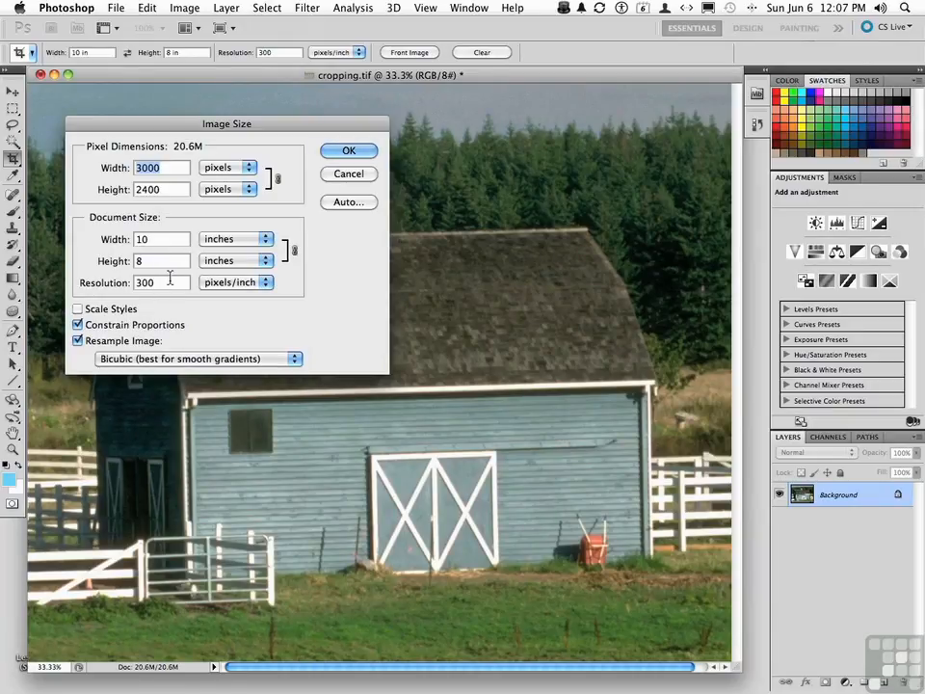
click(356, 174)
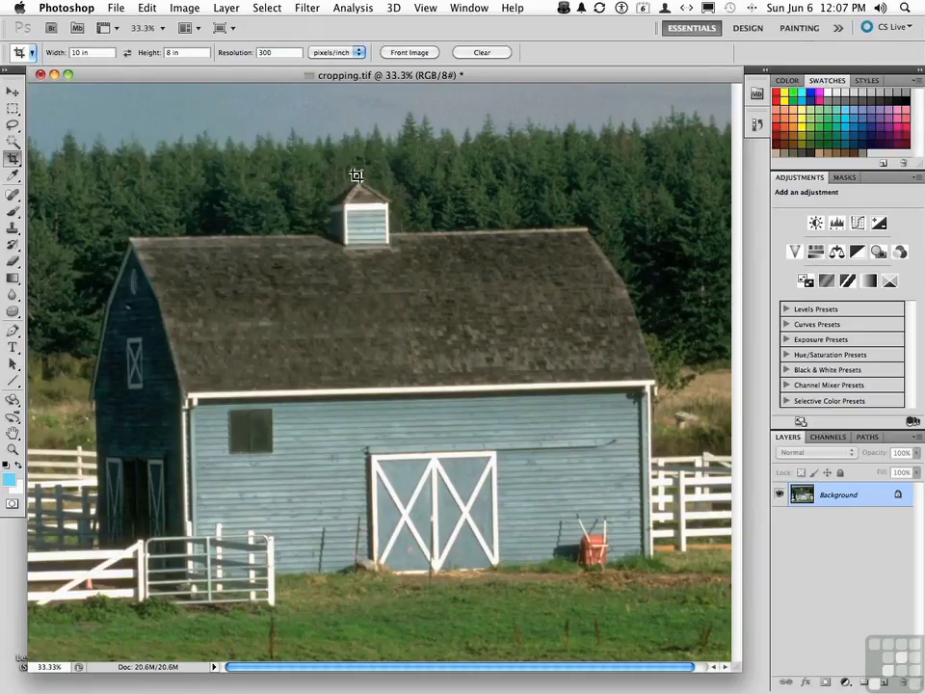
key(super+z)
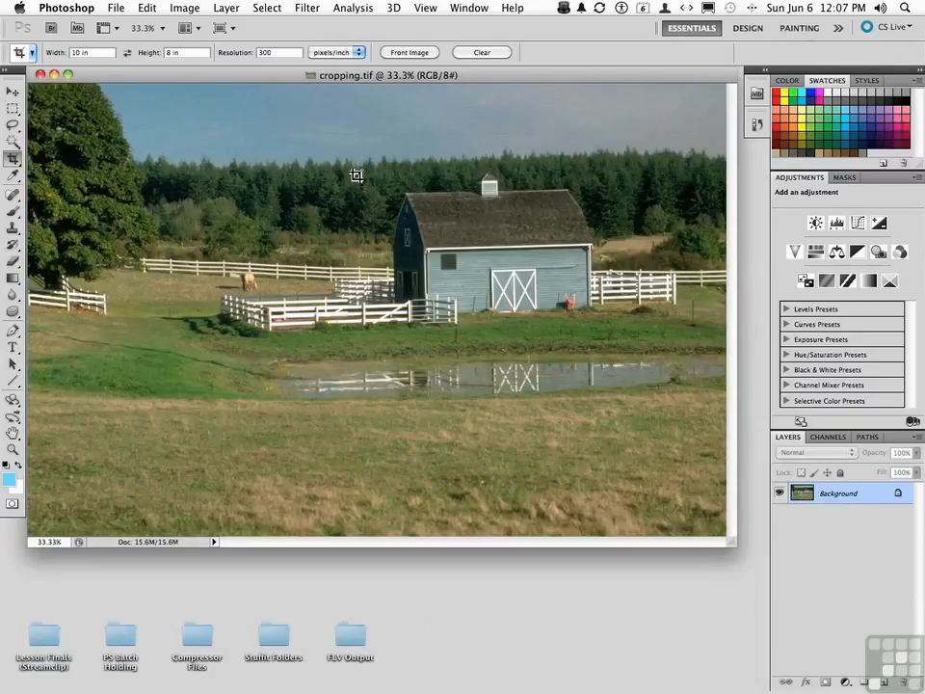